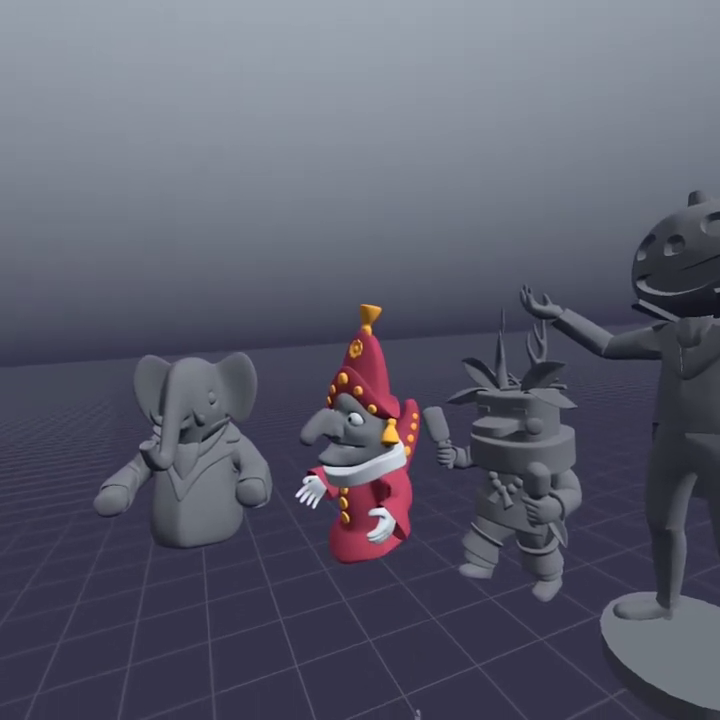
Pull the elephant figure apart into its separate head, jacket, lapels, collar, tie, hands and eyes.
left_click_drag(369, 579, 398, 588)
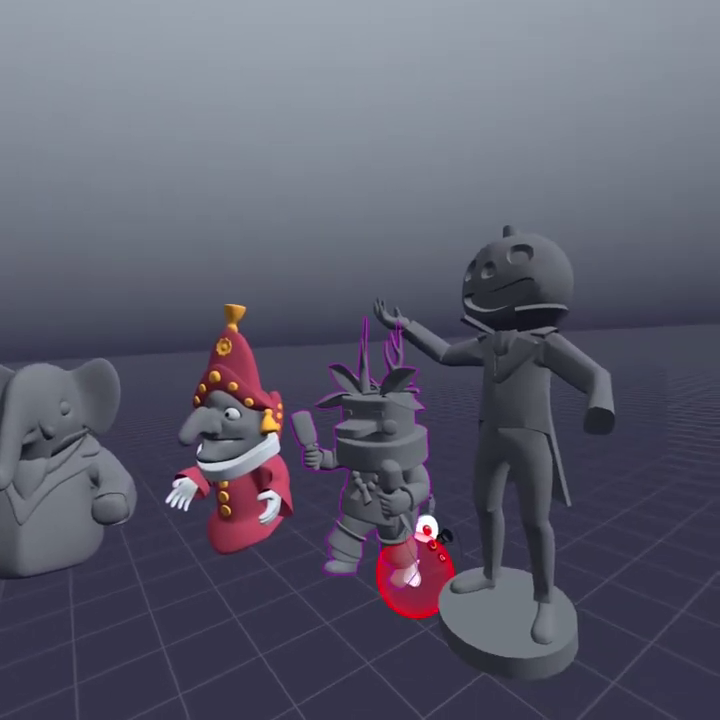
left_click_drag(418, 588, 461, 550)
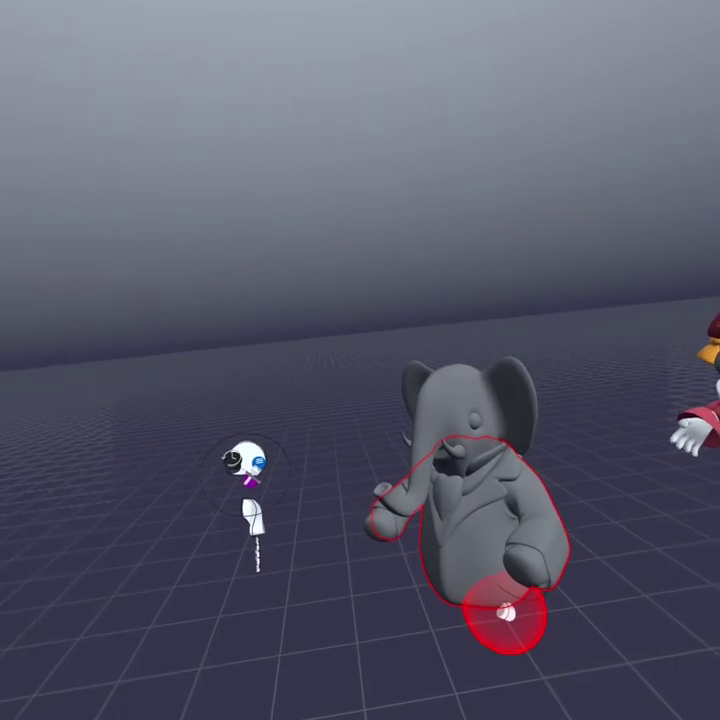
left_click_drag(428, 494, 485, 580)
left_click_drag(314, 482, 268, 505)
left_click_drag(442, 442, 441, 338)
left_click_drag(415, 515, 386, 640)
left_click_drag(348, 545, 323, 561)
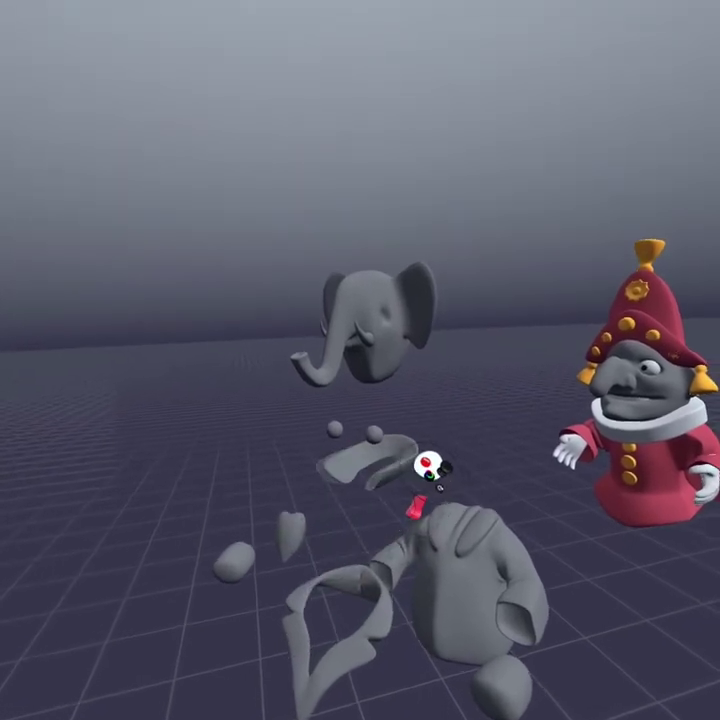
left_click_drag(411, 505, 431, 527)
left_click_drag(395, 475, 411, 463)
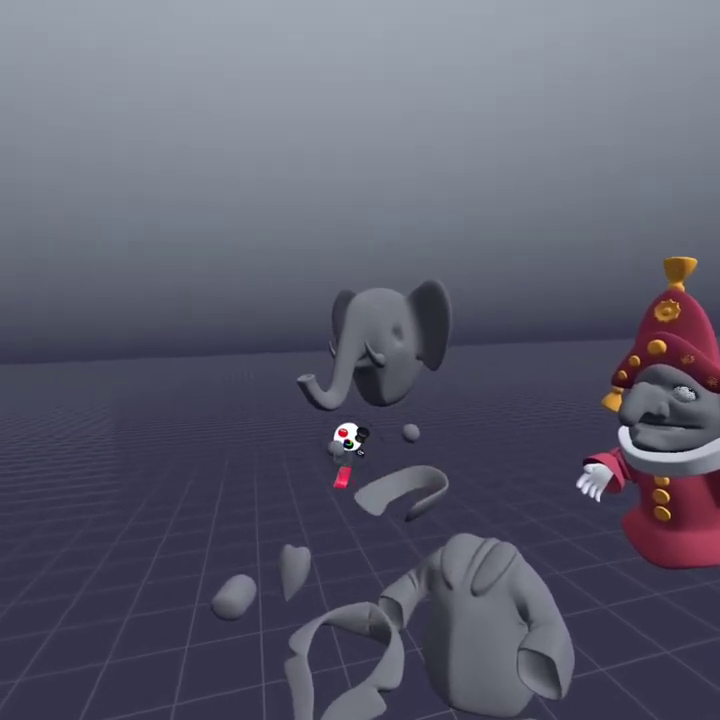
left_click_drag(342, 454, 310, 411)
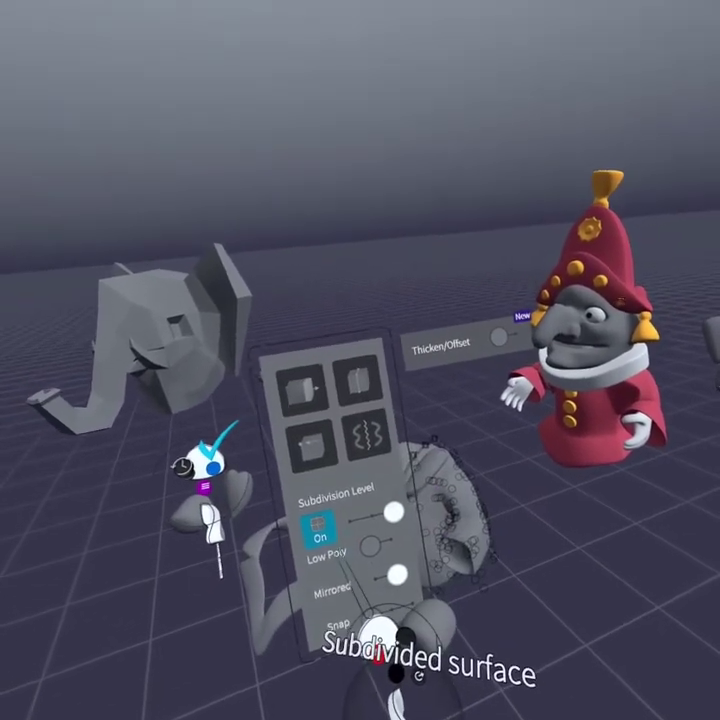
Turn subdivision off on the elephant's jacket and the remaining clothing parts to show their control meshes.
left_click(316, 520)
left_click_drag(465, 512, 448, 571)
left_click_drag(384, 490, 400, 449)
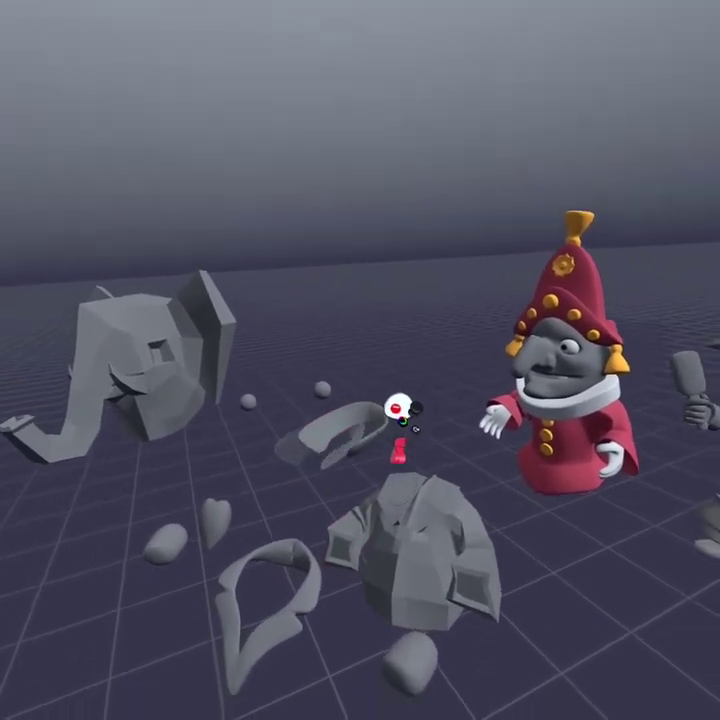
left_click_drag(428, 405, 510, 420)
left_click(510, 420)
left_click(315, 527)
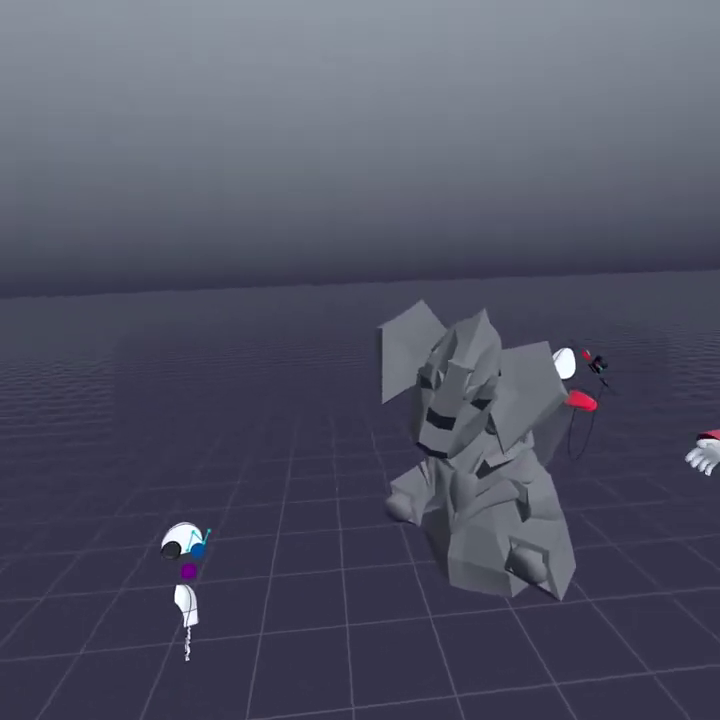
Turn subdivision back on for the reassembled elephant's head and jacket.
left_click_drag(580, 370, 625, 370)
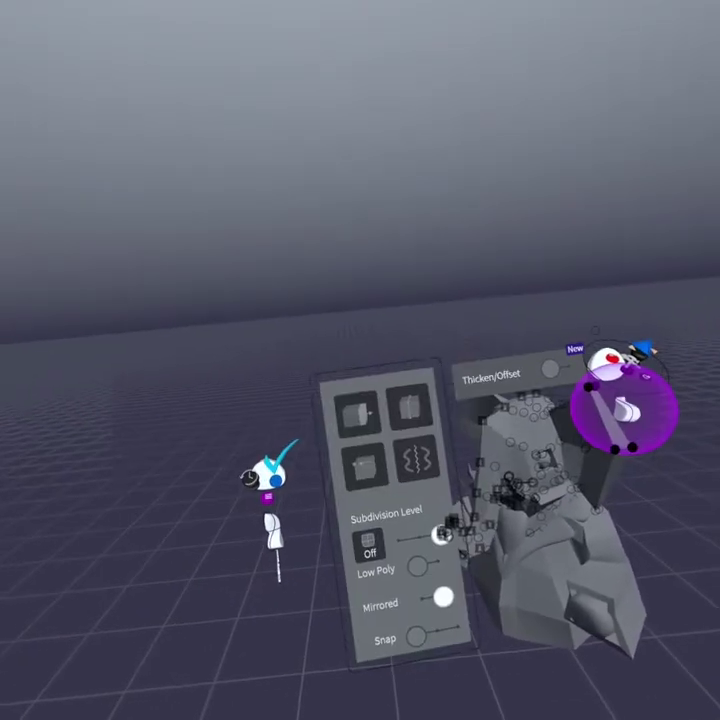
left_click(369, 545)
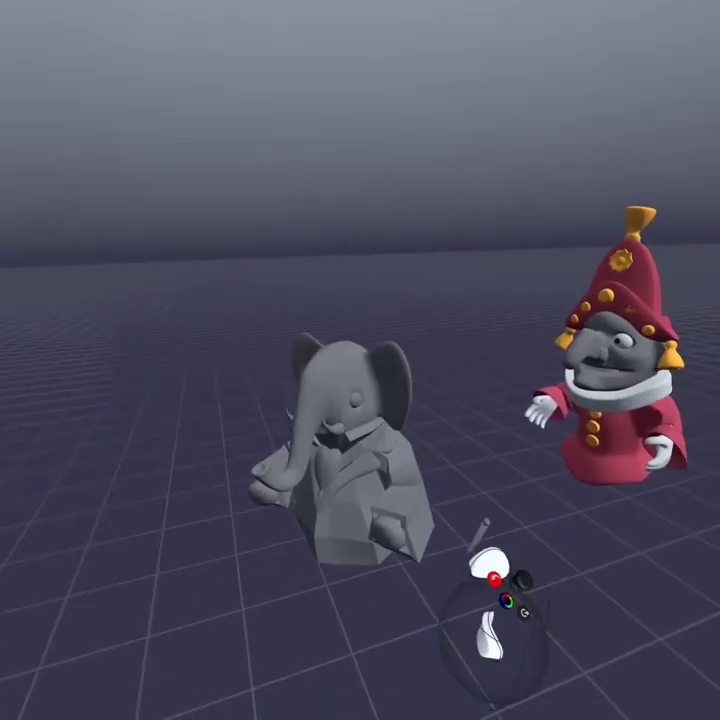
left_click(485, 495)
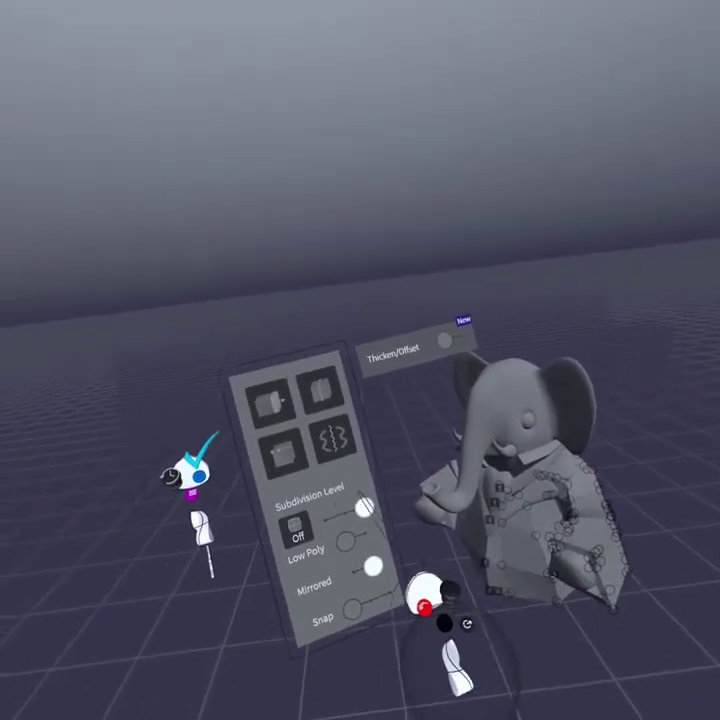
left_click(238, 525)
left_click(272, 648)
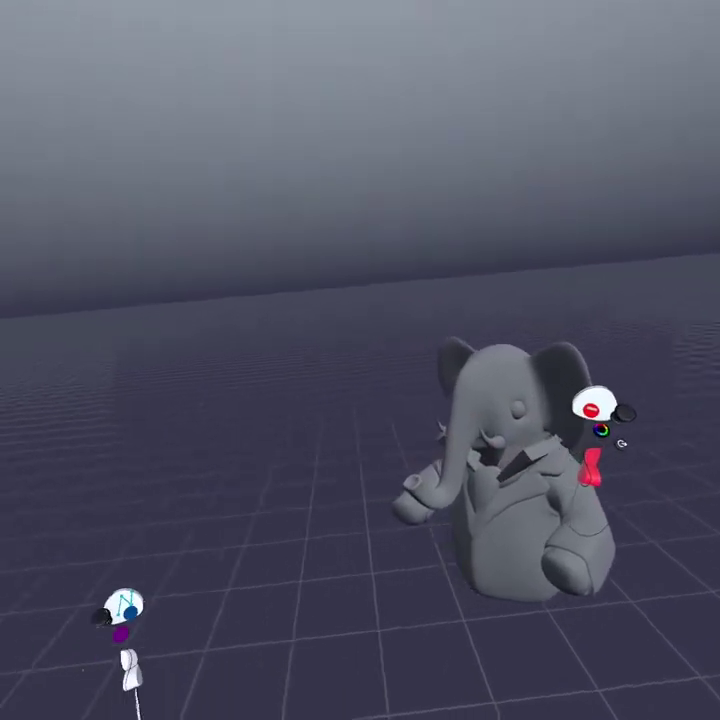
Turn subdivision back on for the elephant's shirt collar.
left_click(281, 481)
left_click(338, 530)
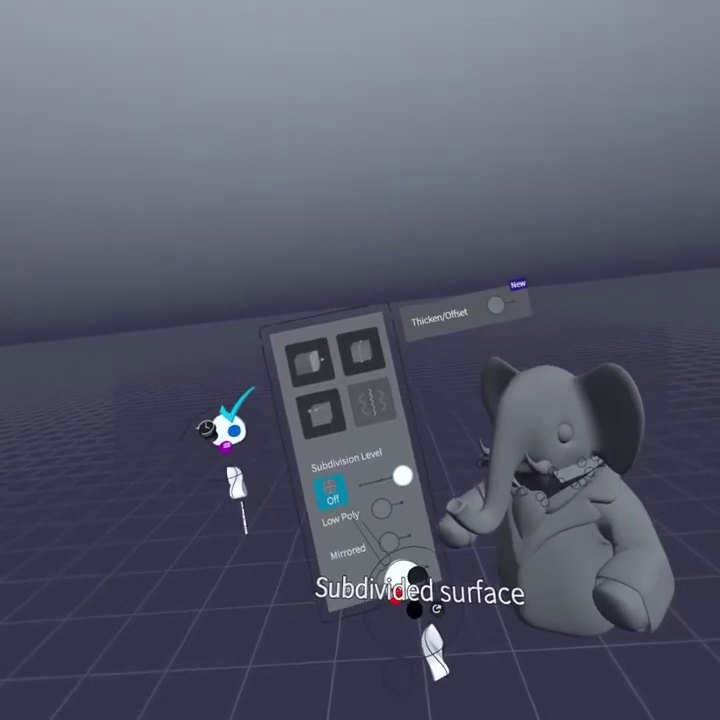
left_click(402, 585)
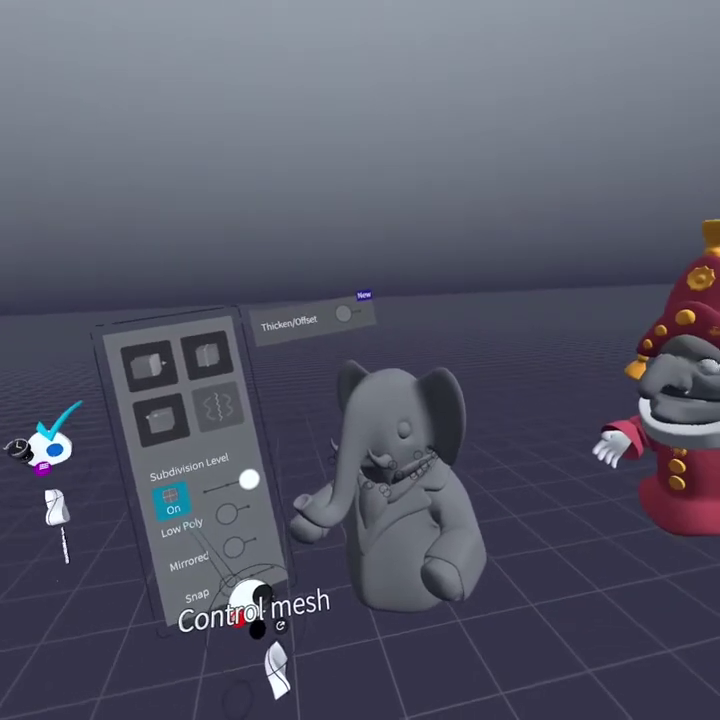
left_click(250, 598)
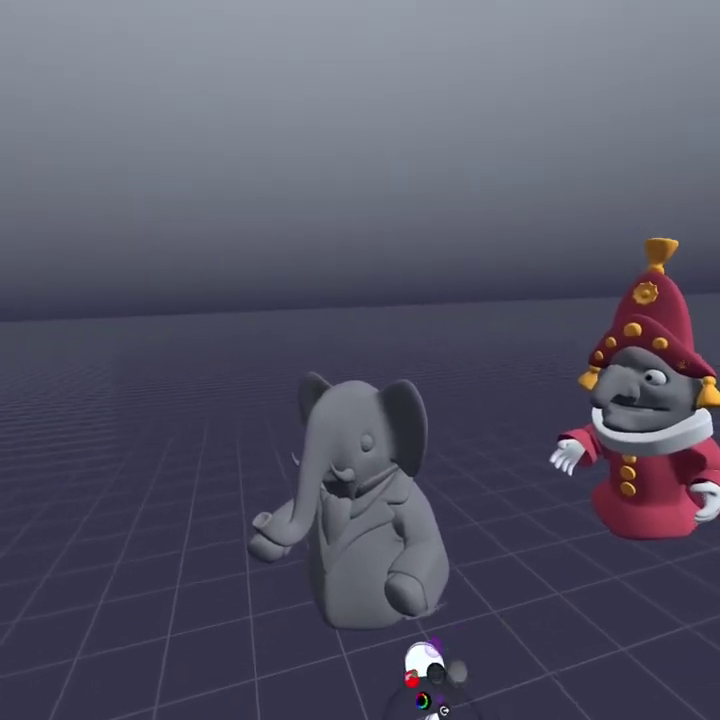
Lower the subdivision level of the elephant's head and jacket.
mouse_move(325, 538)
left_mouse_down()
mouse_move(346, 478)
mouse_move(338, 468)
mouse_move(290, 490)
mouse_move(342, 518)
mouse_move(342, 501)
mouse_move(302, 476)
mouse_move(345, 488)
mouse_move(289, 498)
mouse_move(297, 506)
mouse_move(362, 482)
mouse_move(335, 488)
mouse_move(321, 562)
left_mouse_up()
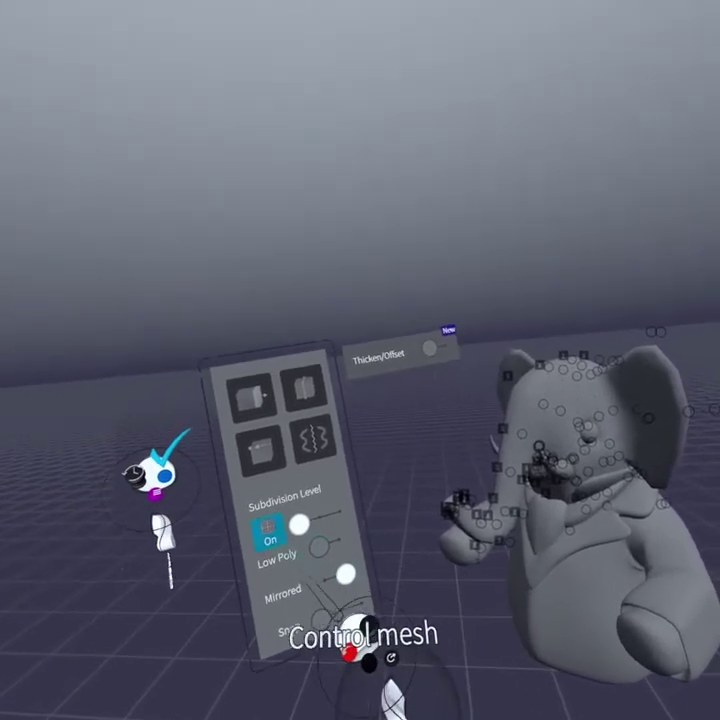
left_click(283, 543)
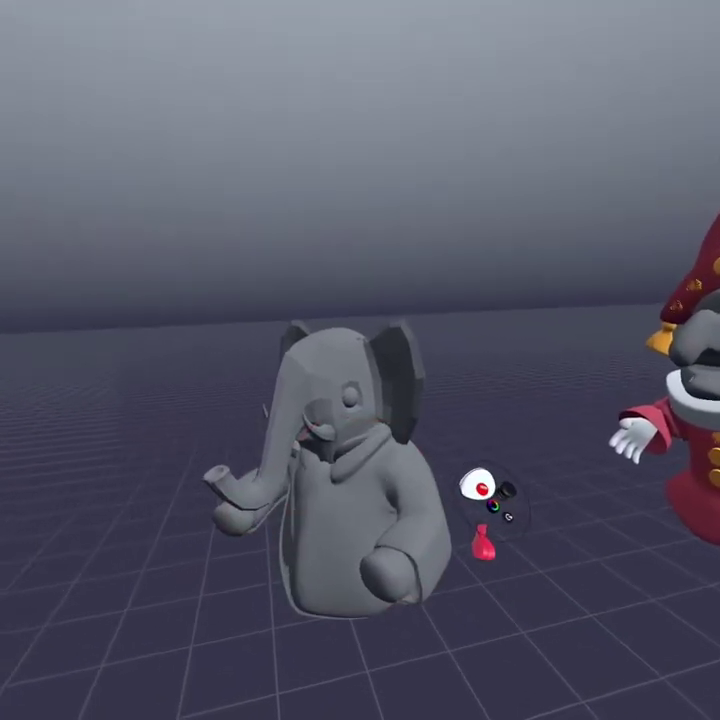
left_click(480, 490)
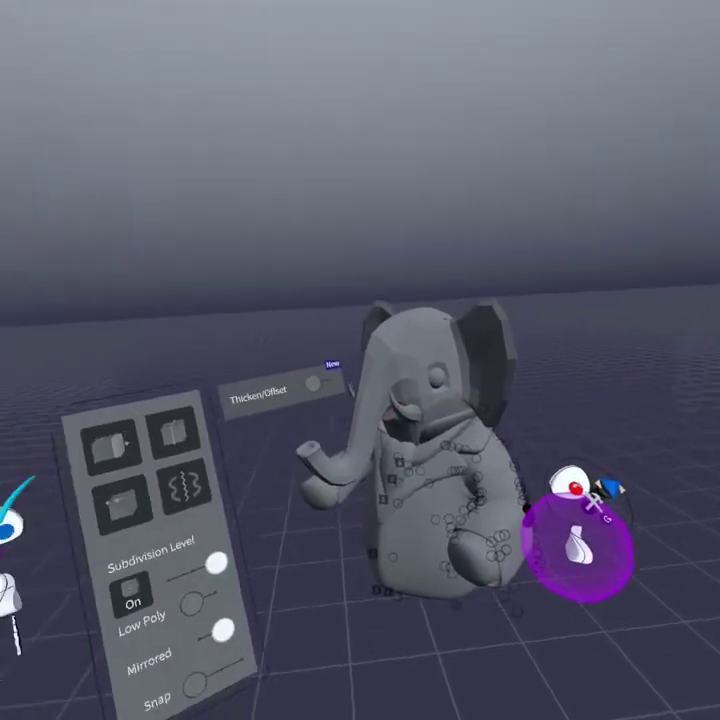
left_click_drag(357, 504, 317, 518)
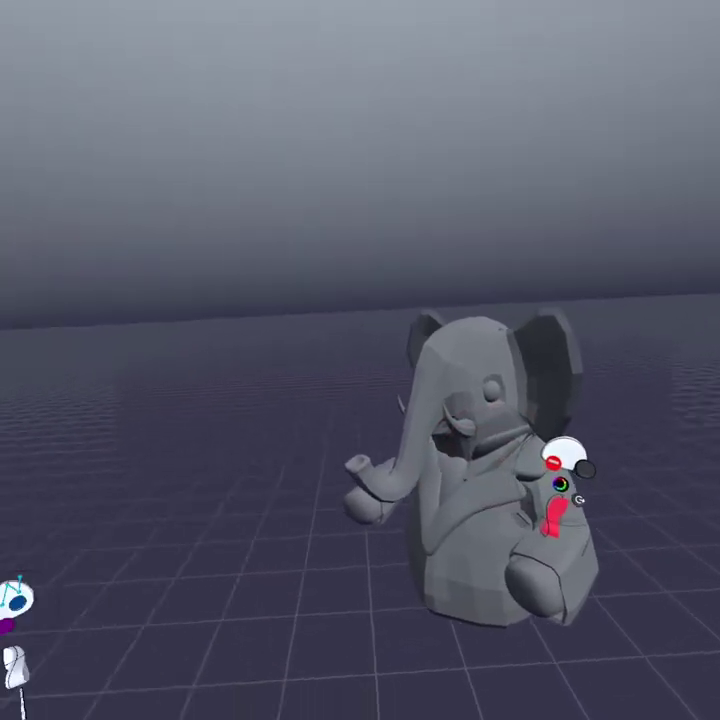
Lower the subdivision level of the elephant's hands, tie and collar, and enable Low Poly on the hand beside the trunk.
left_click(262, 428)
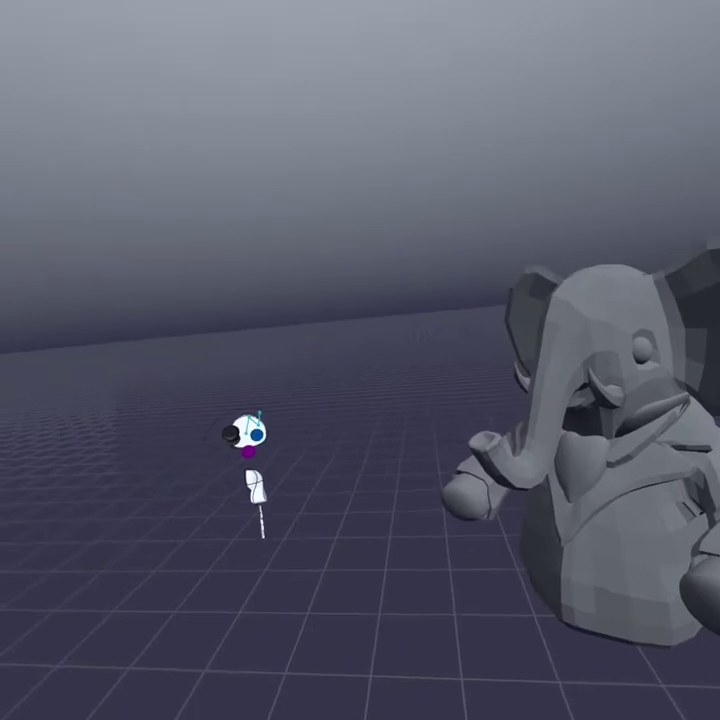
left_click(688, 604)
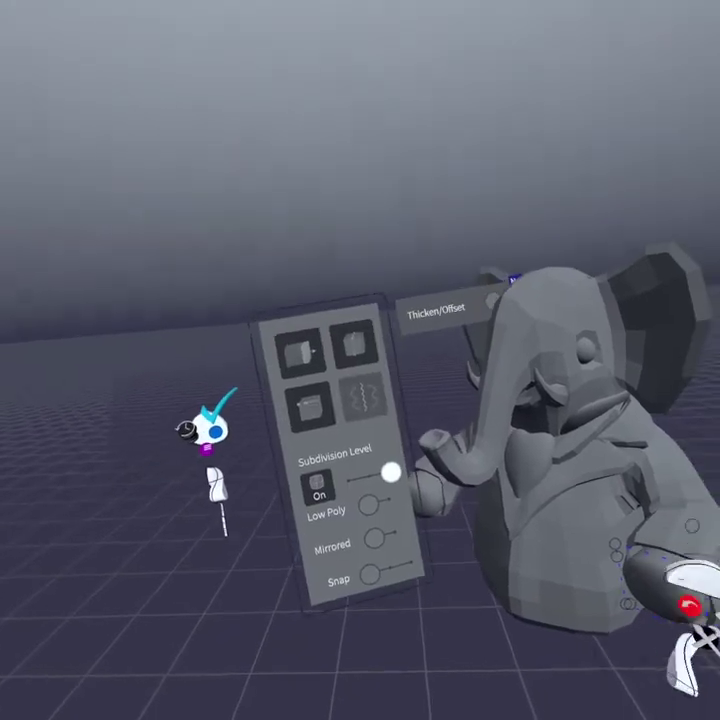
left_click(323, 514)
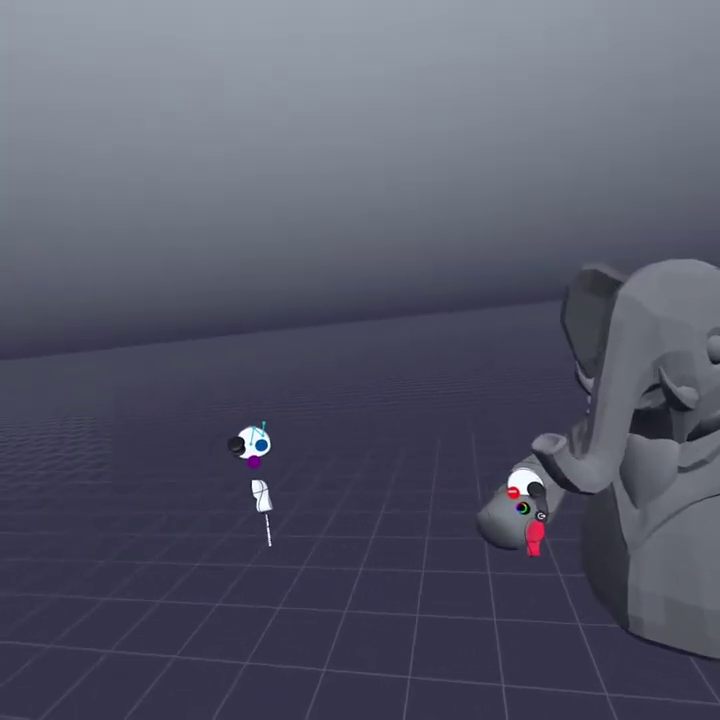
left_click_drag(369, 476, 322, 492)
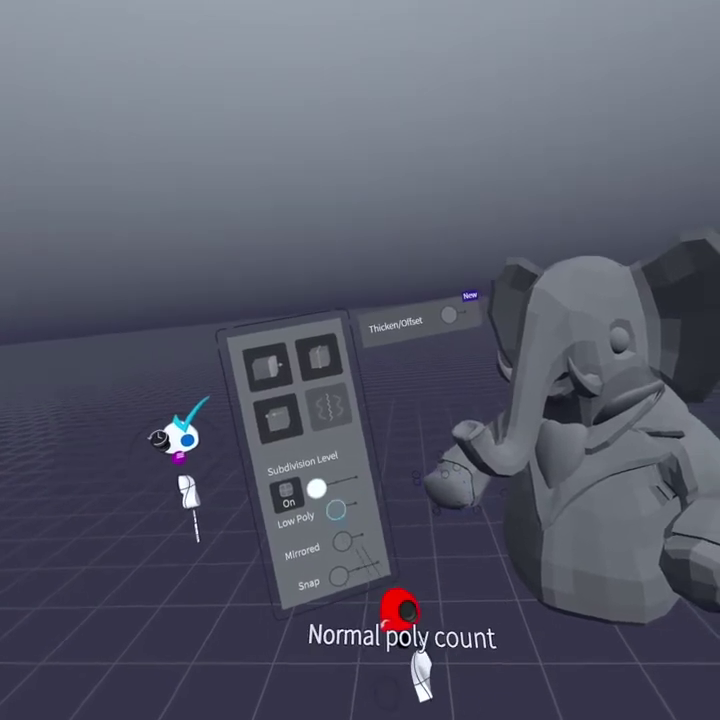
left_click(342, 514)
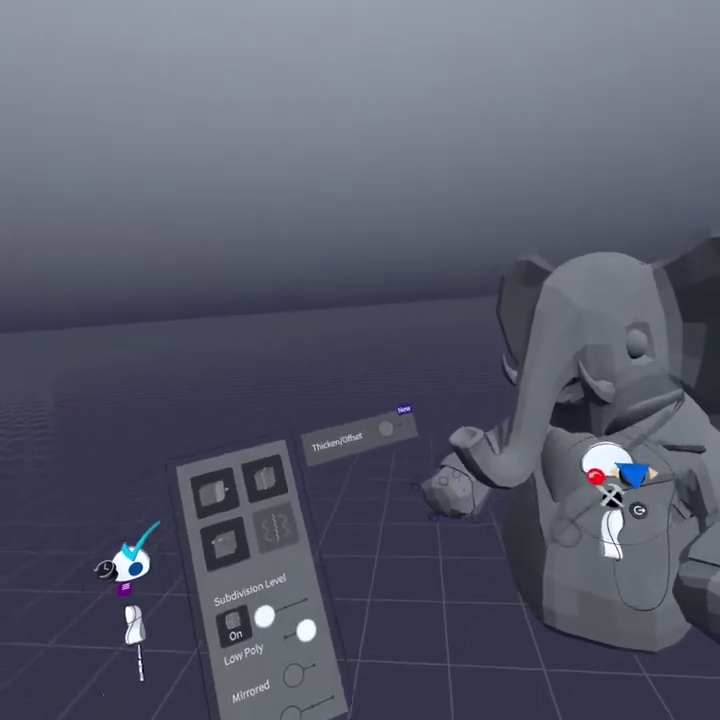
left_click(487, 469)
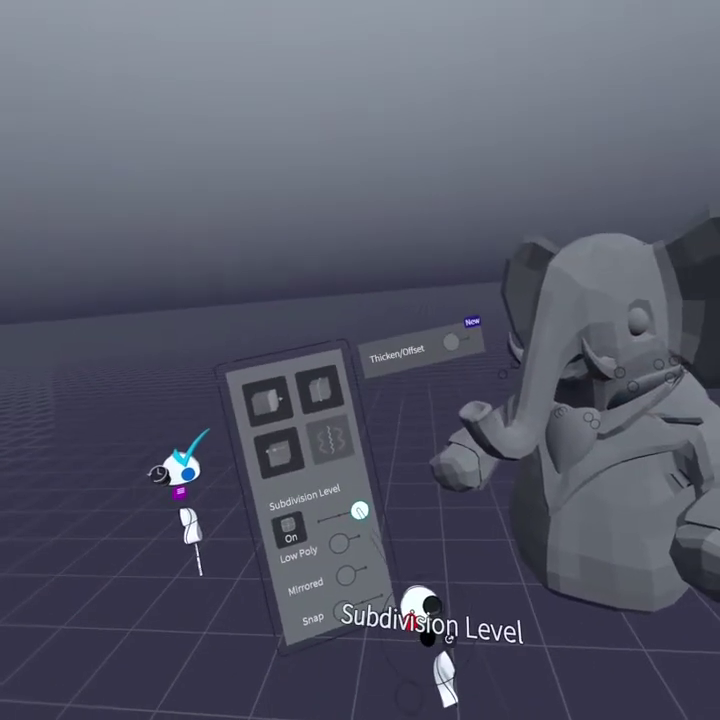
left_click(340, 528)
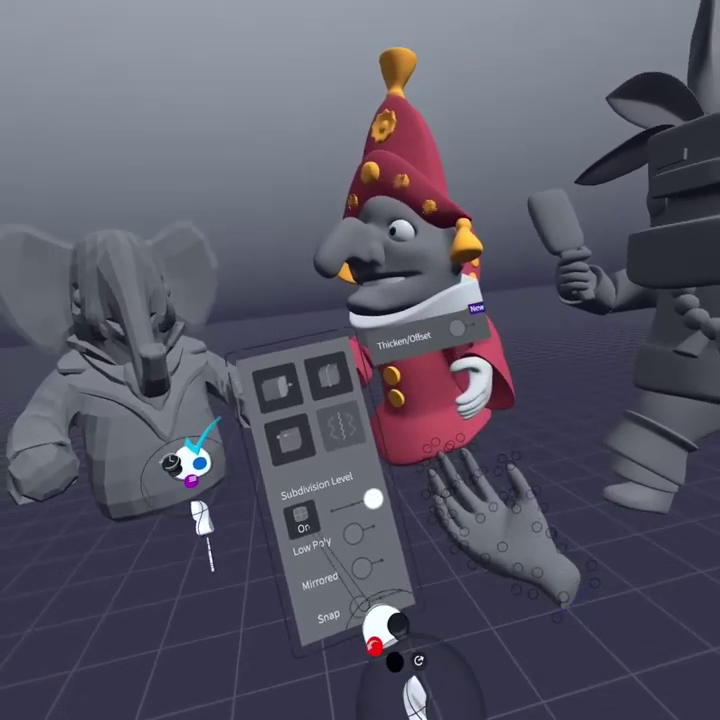
Turn subdivision off on the loose hand model and move it around to inspect its control mesh.
left_click(224, 518)
left_click(110, 440)
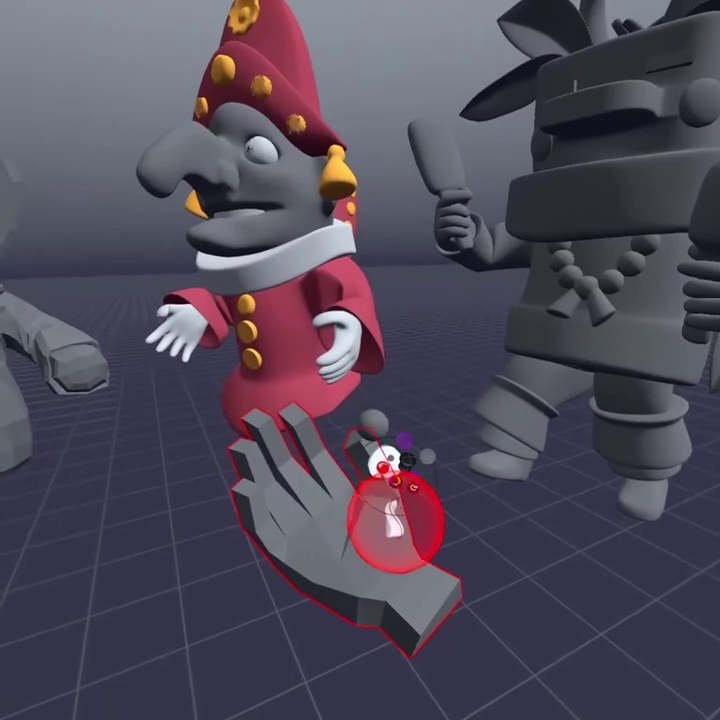
left_click_drag(395, 522, 413, 503)
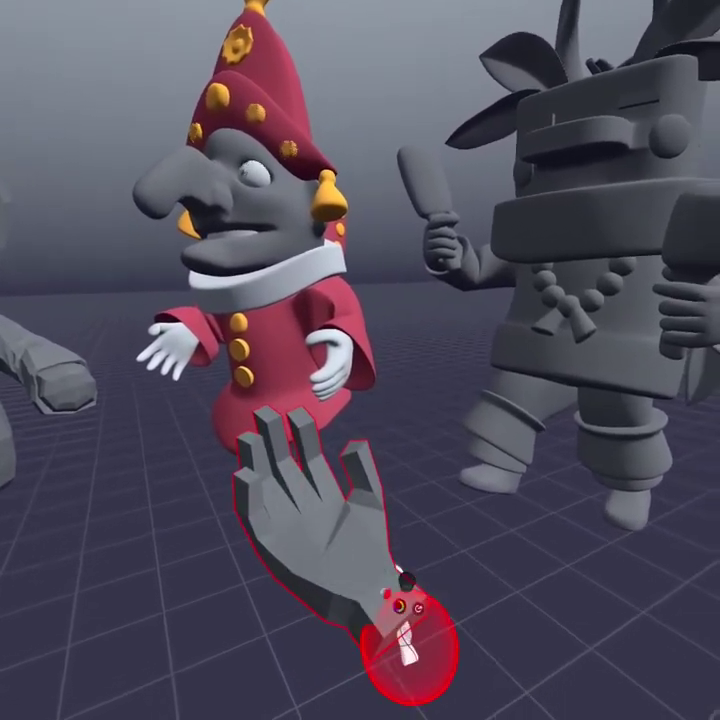
left_click_drag(408, 610, 385, 637)
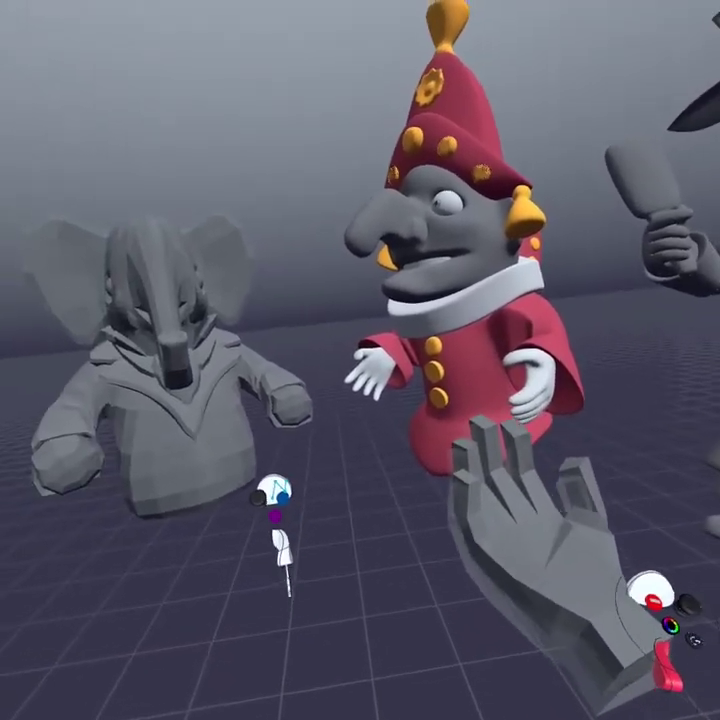
Turn subdivision on for the loose hand model, lower its subdivision level and enable Low Poly.
left_click(601, 585)
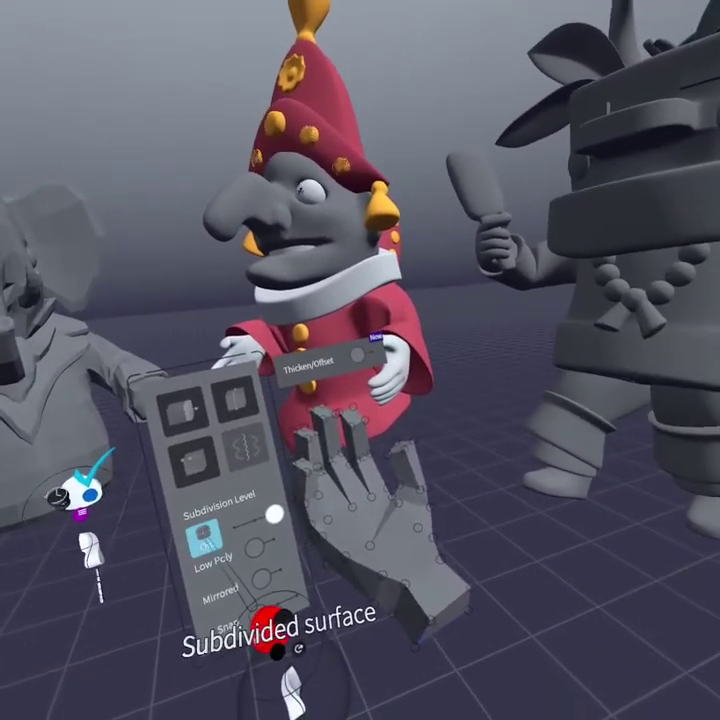
left_click(204, 537)
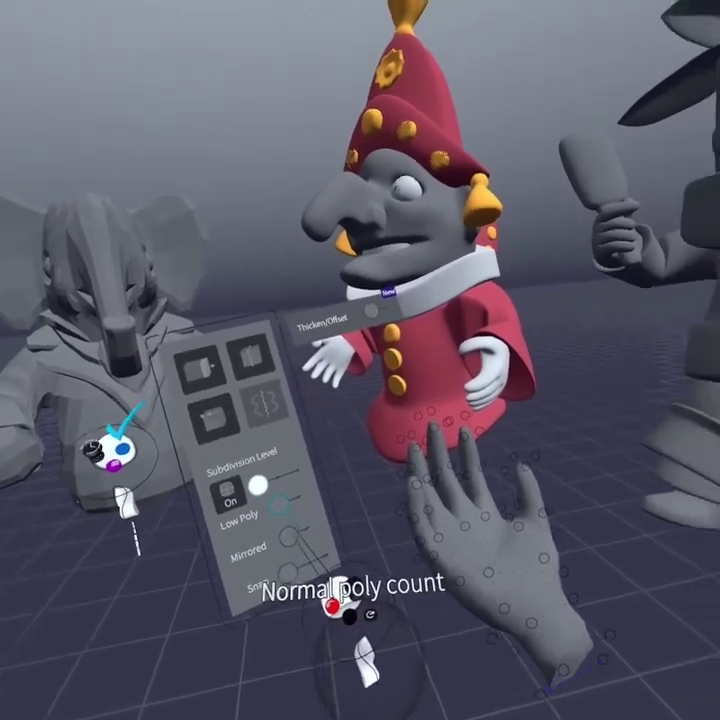
left_click(322, 498)
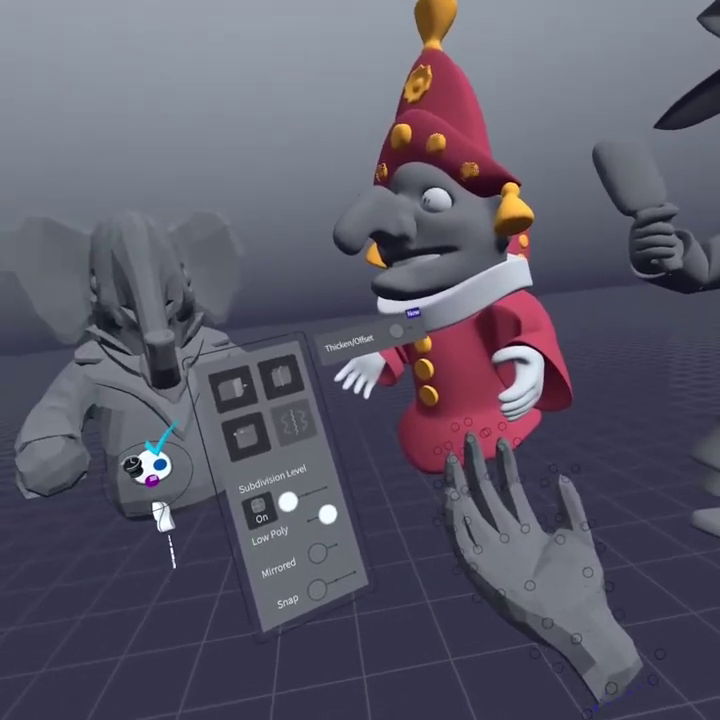
left_click(150, 440)
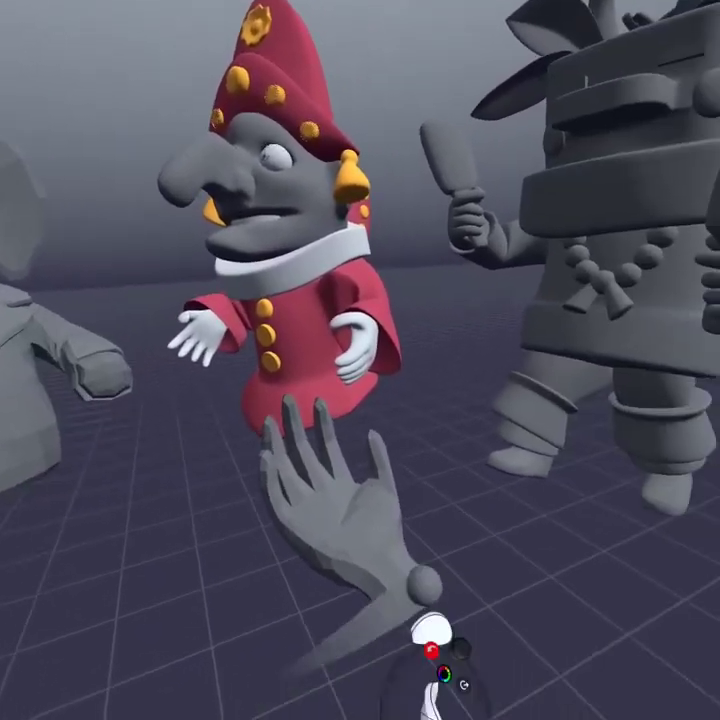
Raise the loose hand's subdivision level to the maximum and disable Low Poly.
left_click_drag(437, 636, 445, 640)
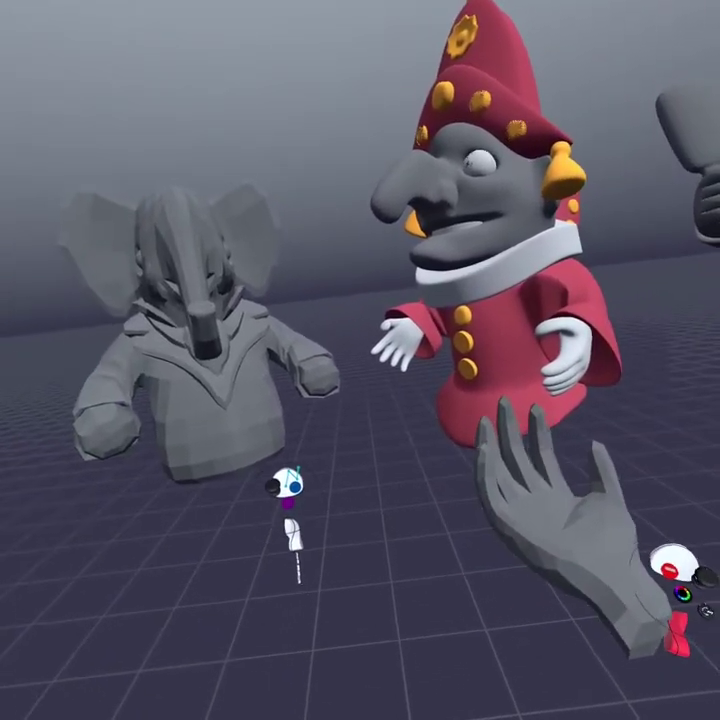
left_click(635, 628)
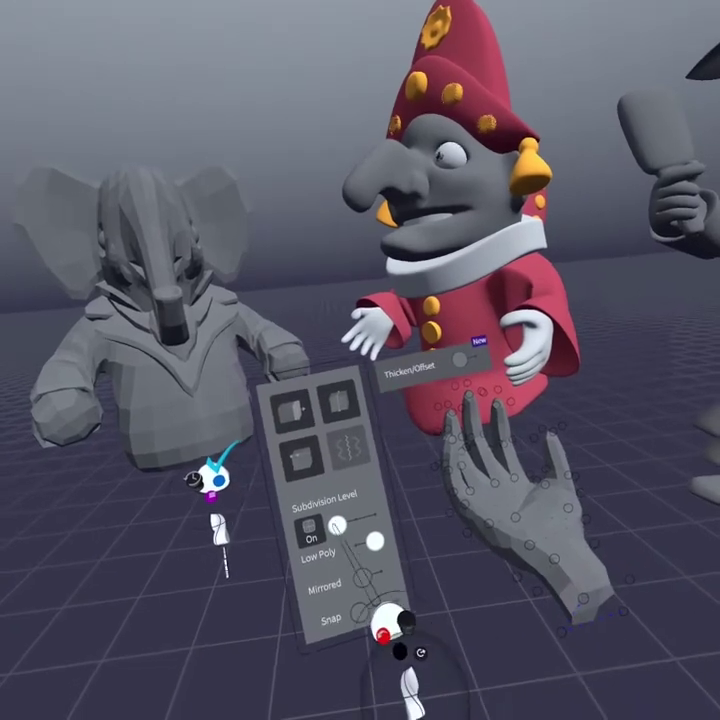
left_click(305, 540)
left_click(300, 540)
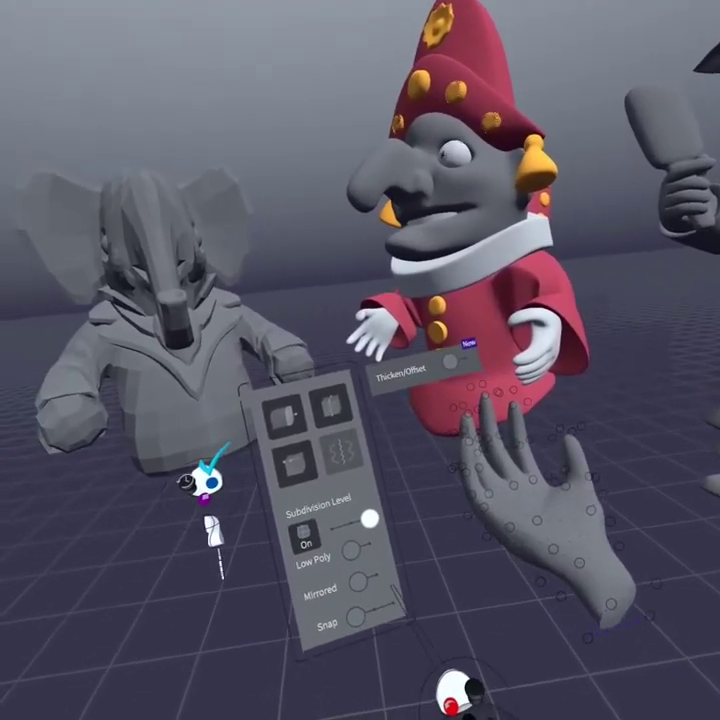
left_click(452, 692)
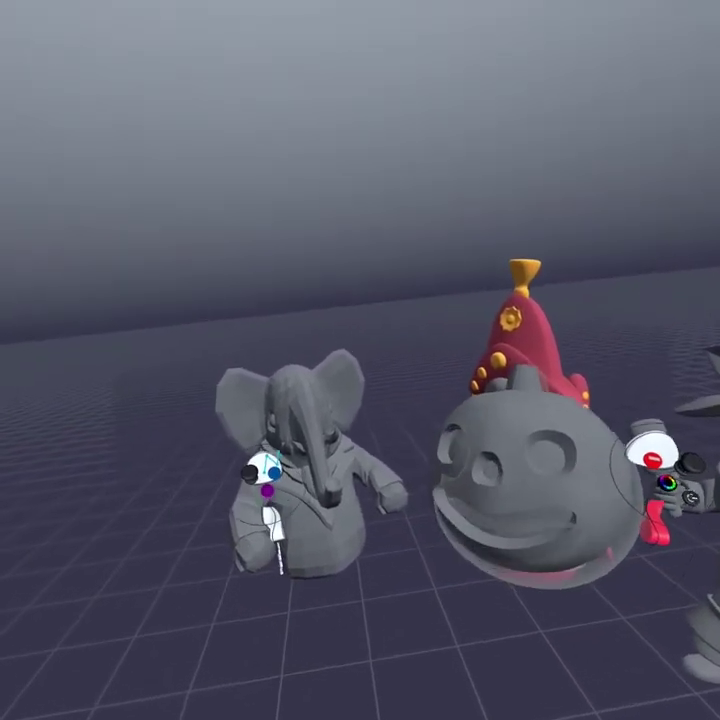
Turn subdivision off on the loose pumpkin head and move it beside the standing pumpkin figure's head for comparison.
left_click(640, 460)
left_click(228, 541)
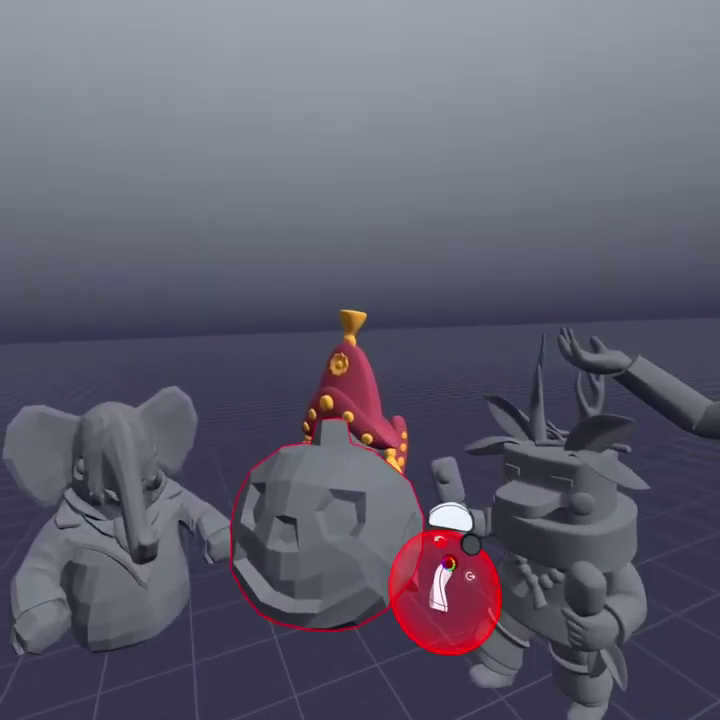
left_click_drag(448, 556, 534, 432)
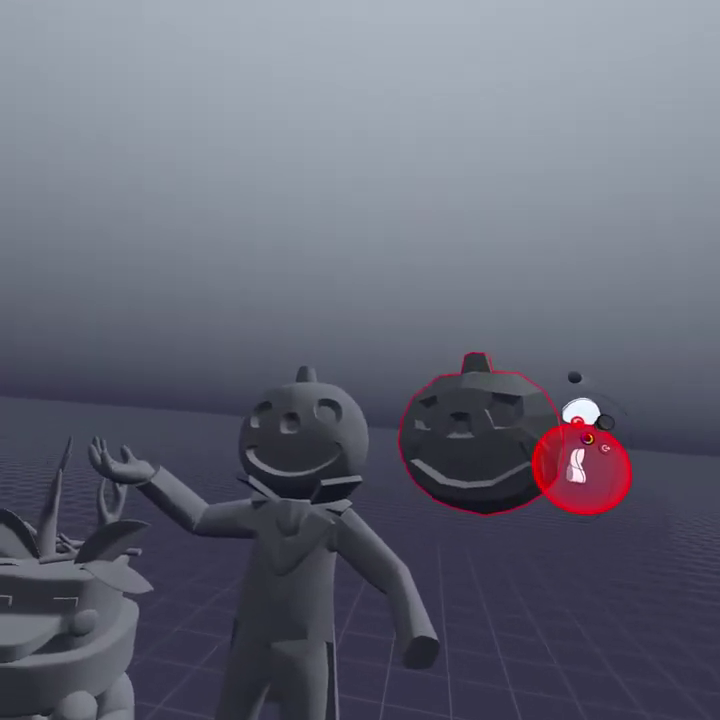
left_click_drag(497, 456, 456, 546)
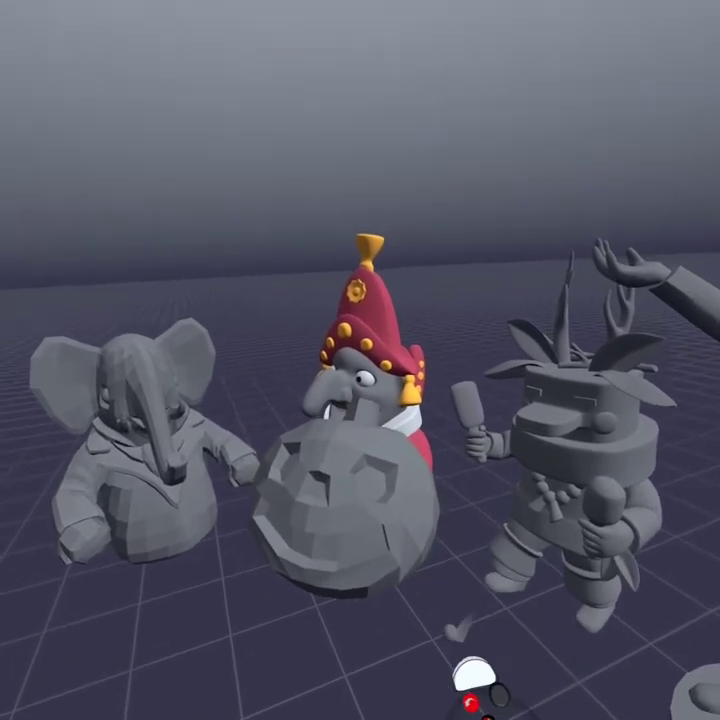
left_click_drag(431, 562, 560, 465)
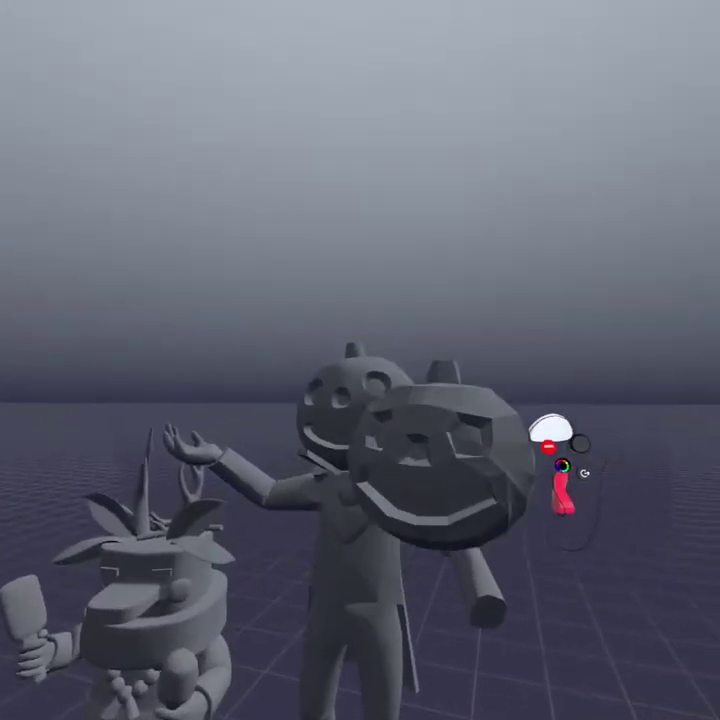